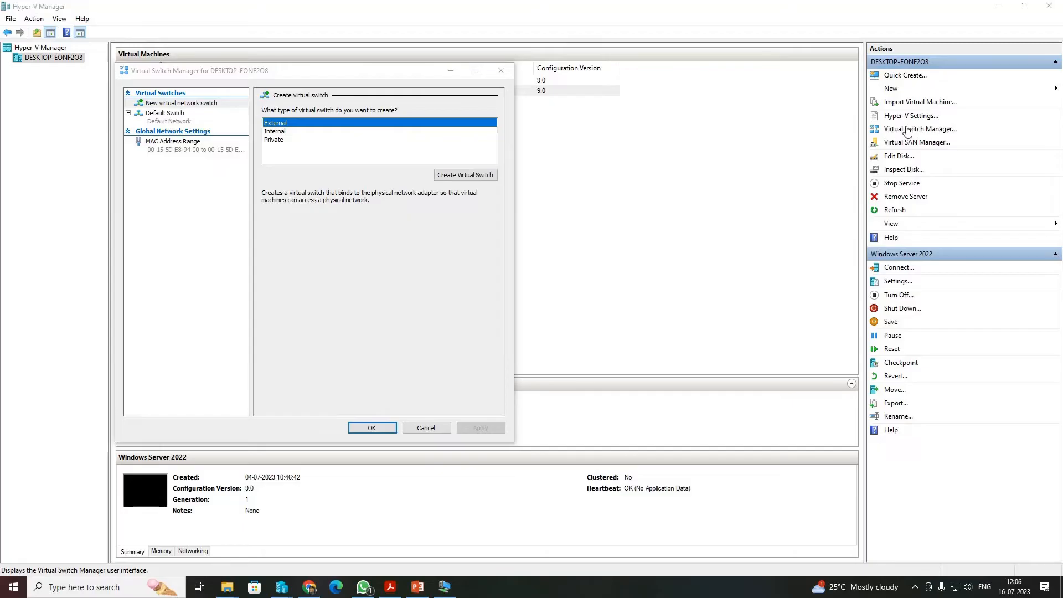
# Step: Create a new virtual network switch of the Private type
pyautogui.click(280, 74)
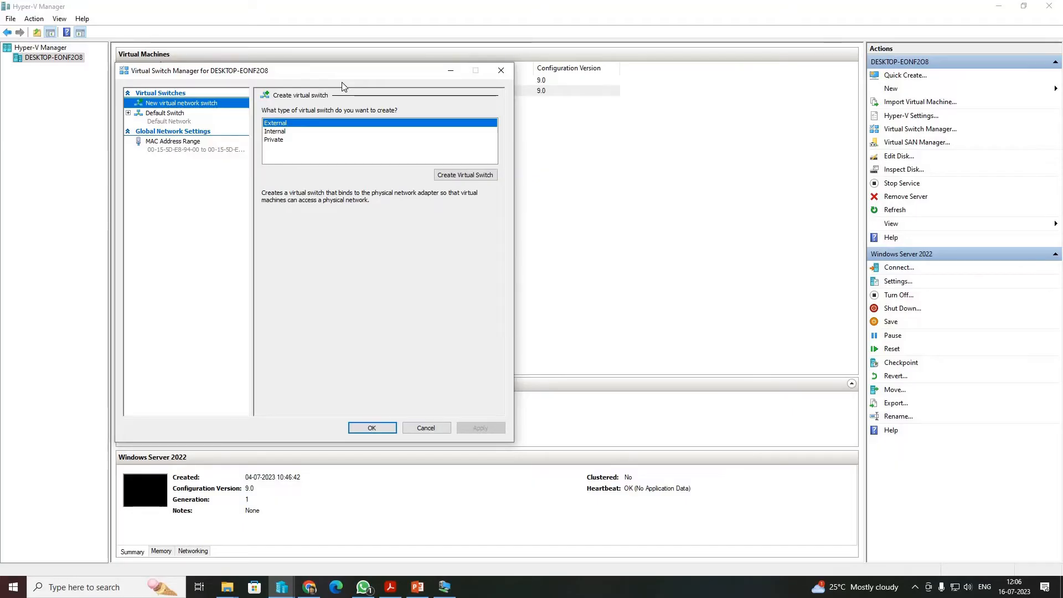
pyautogui.click(288, 142)
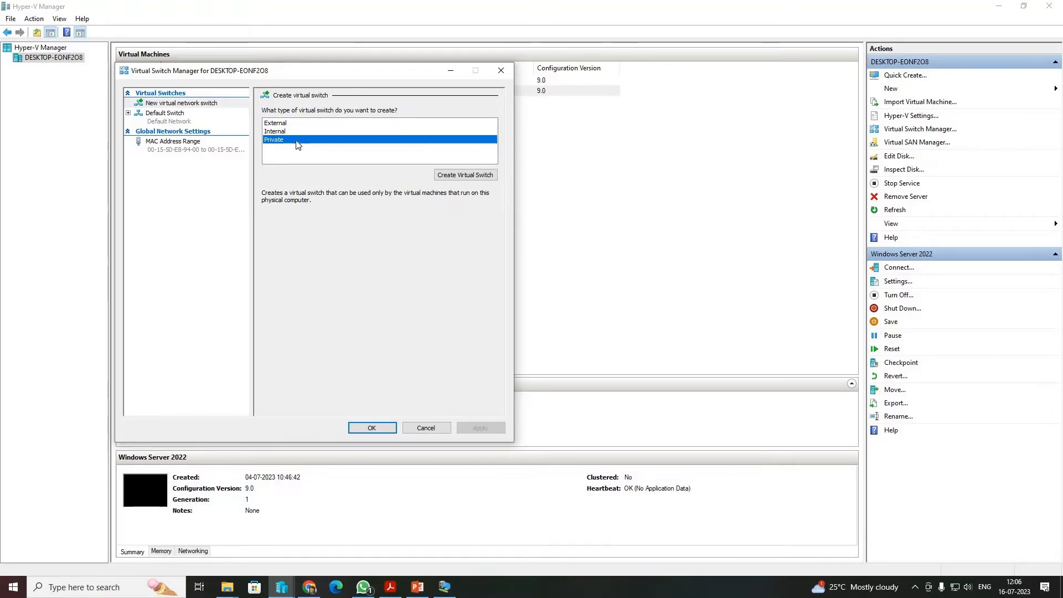
pyautogui.click(465, 174)
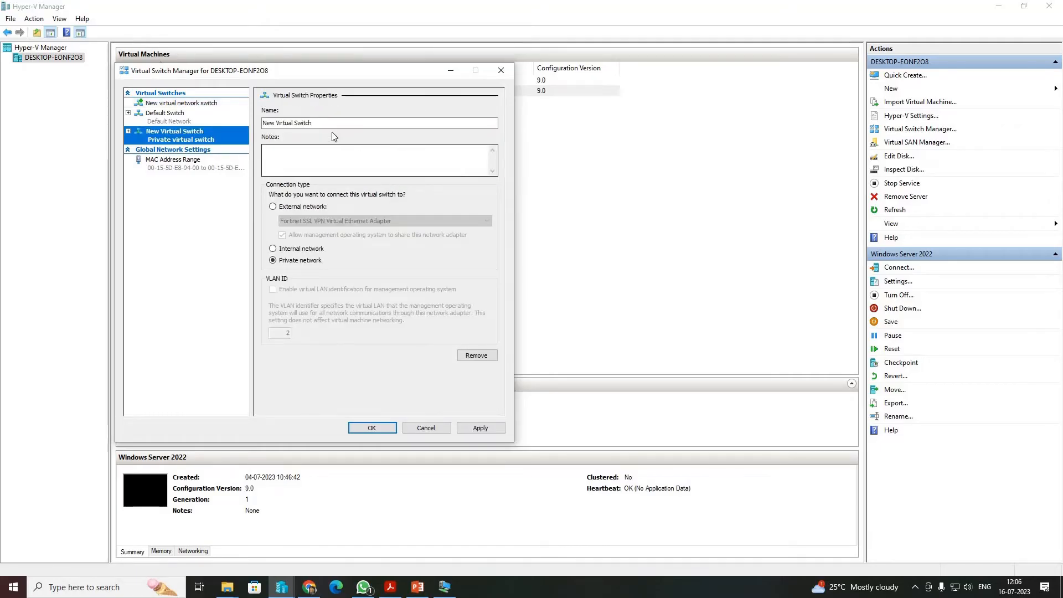
# Step: Rename the new switch to "Private Virtual Switch", then apply the changes and close the switch settings
pyautogui.click(303, 126)
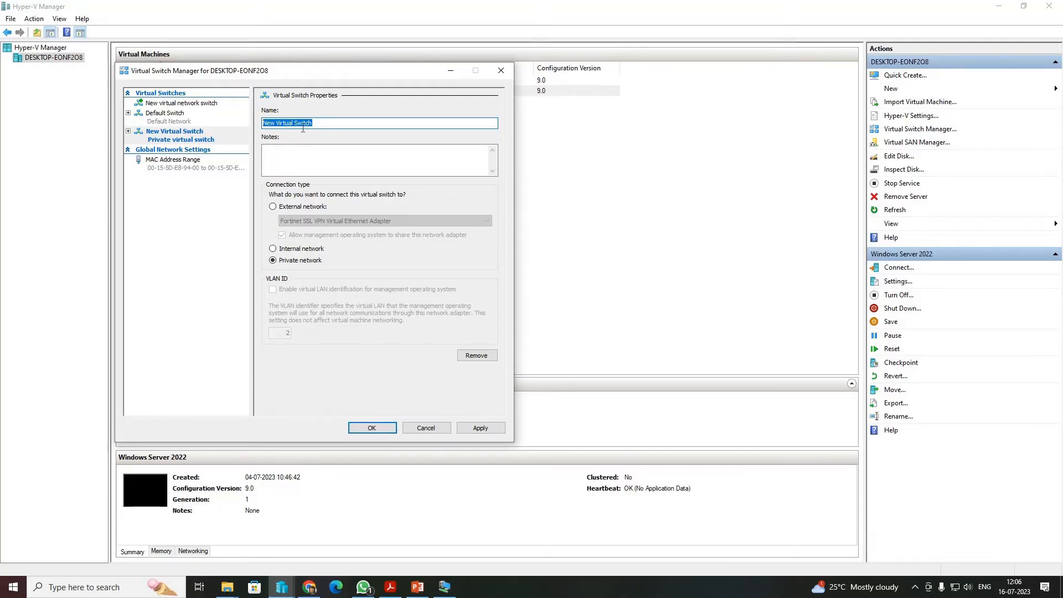
pyautogui.press('Right')
pyautogui.press('BackSpace')
pyautogui.press('BackSpace')
pyautogui.press('BackSpace')
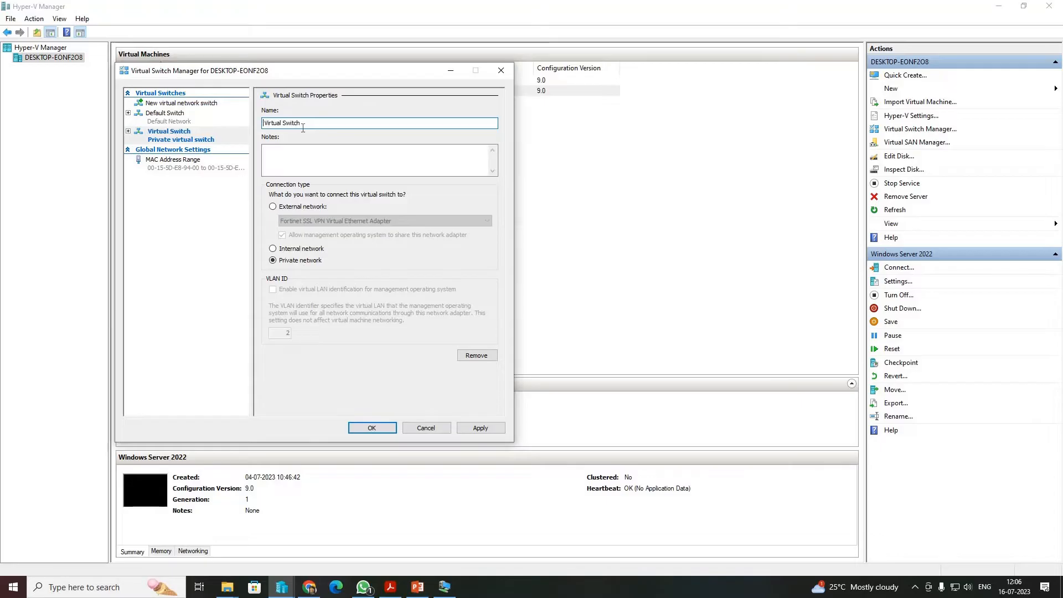
pyautogui.write('Private')
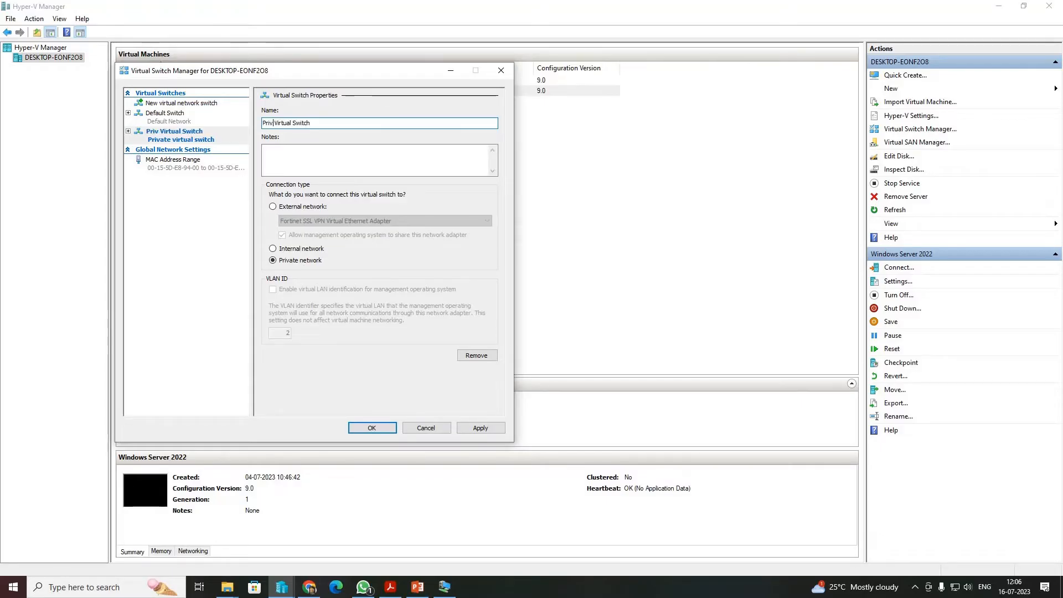
pyautogui.click(328, 123)
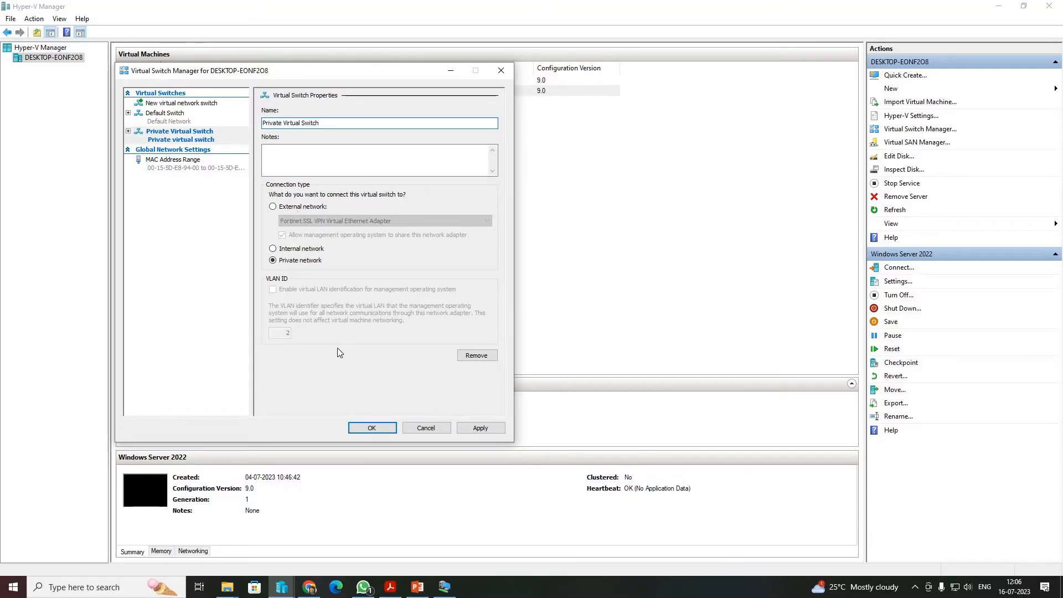
pyautogui.click(480, 428)
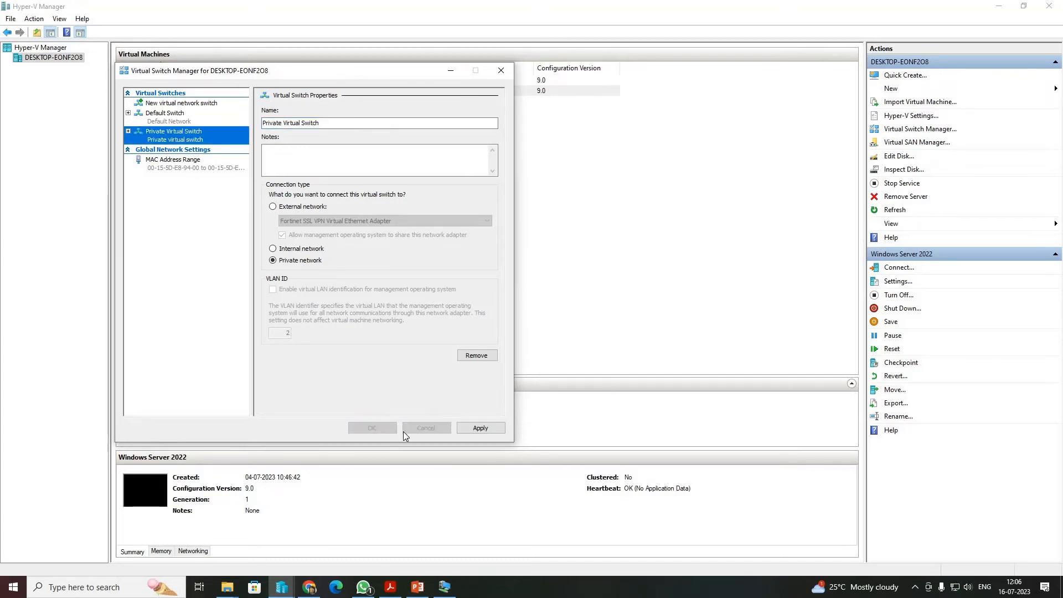
pyautogui.click(380, 428)
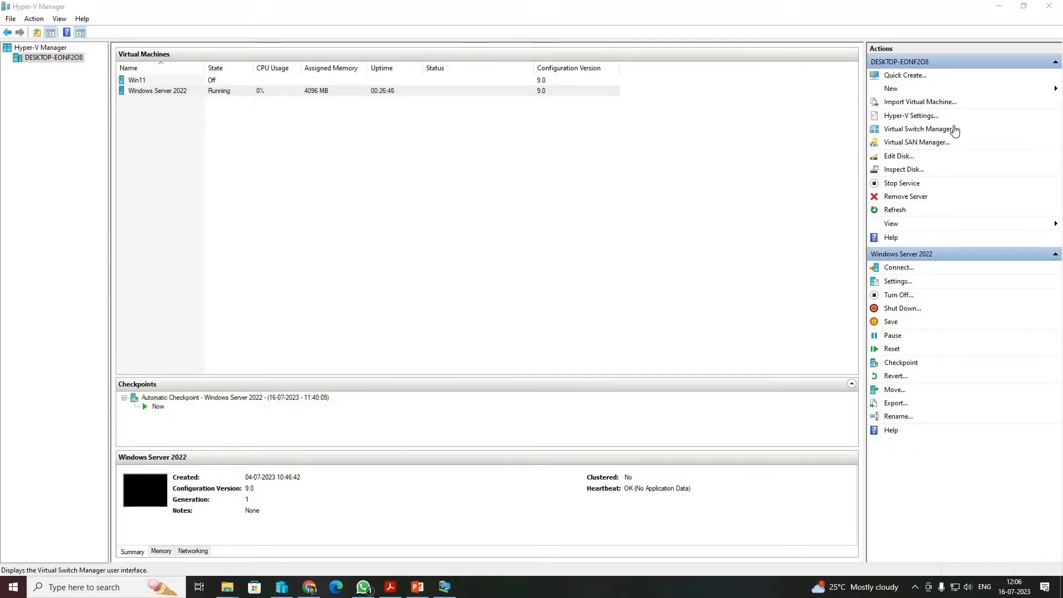
# Step: Review the properties of the Private Virtual Switch in Virtual Switch Manager, then close it
pyautogui.click(954, 130)
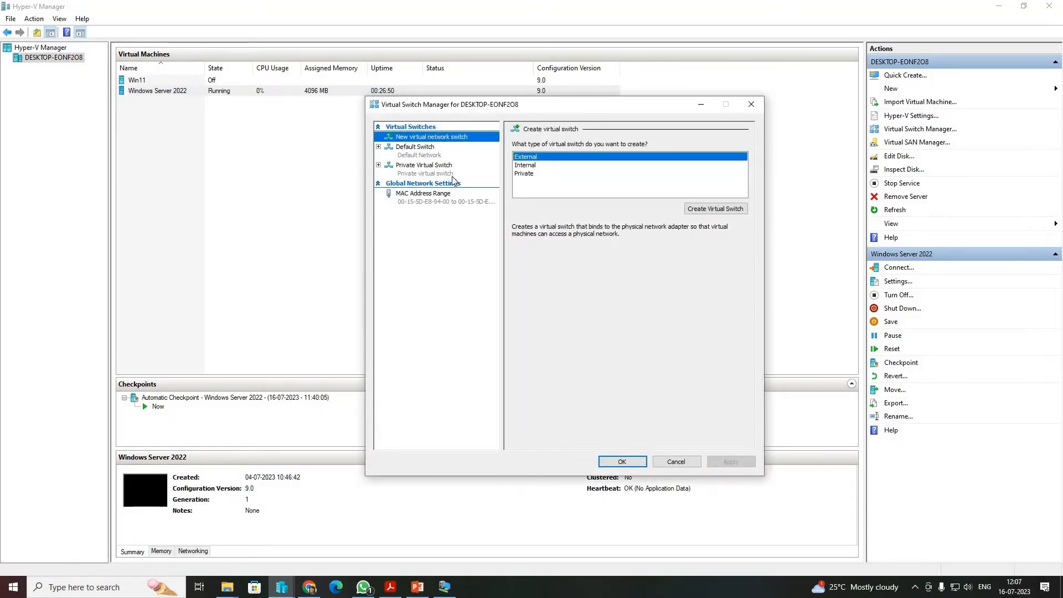
pyautogui.click(421, 174)
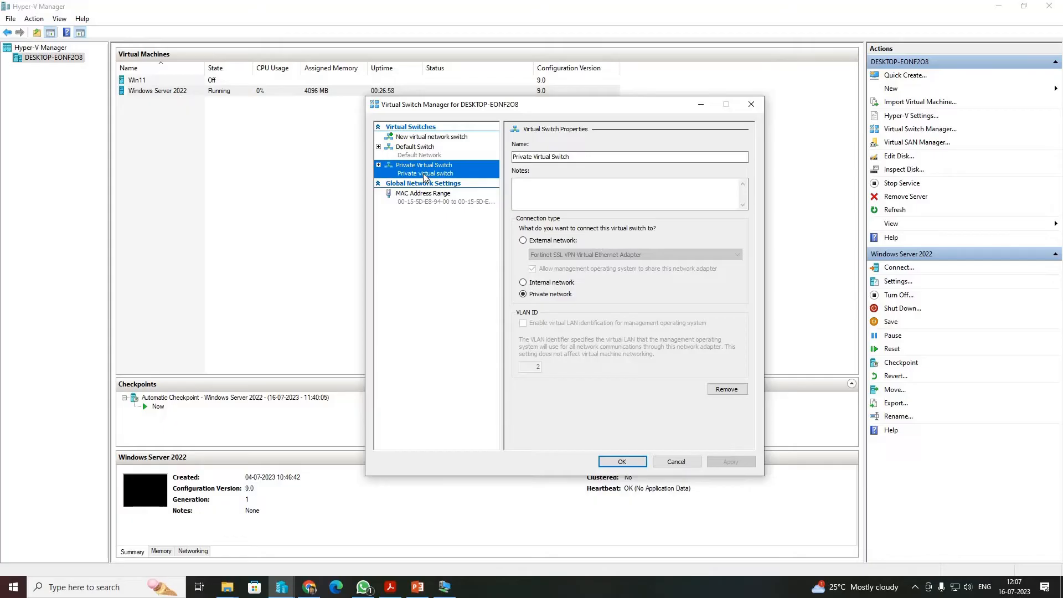
pyautogui.press('Escape')
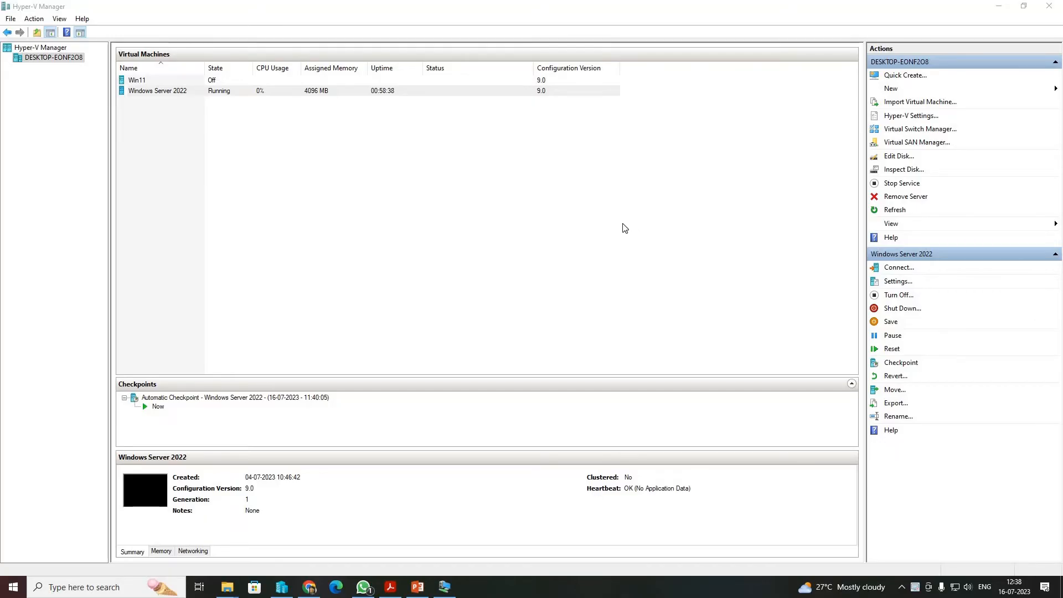
# Step: Start a new virtual hard disk using the VHD format and the Fixed size disk type
pyautogui.click(966, 92)
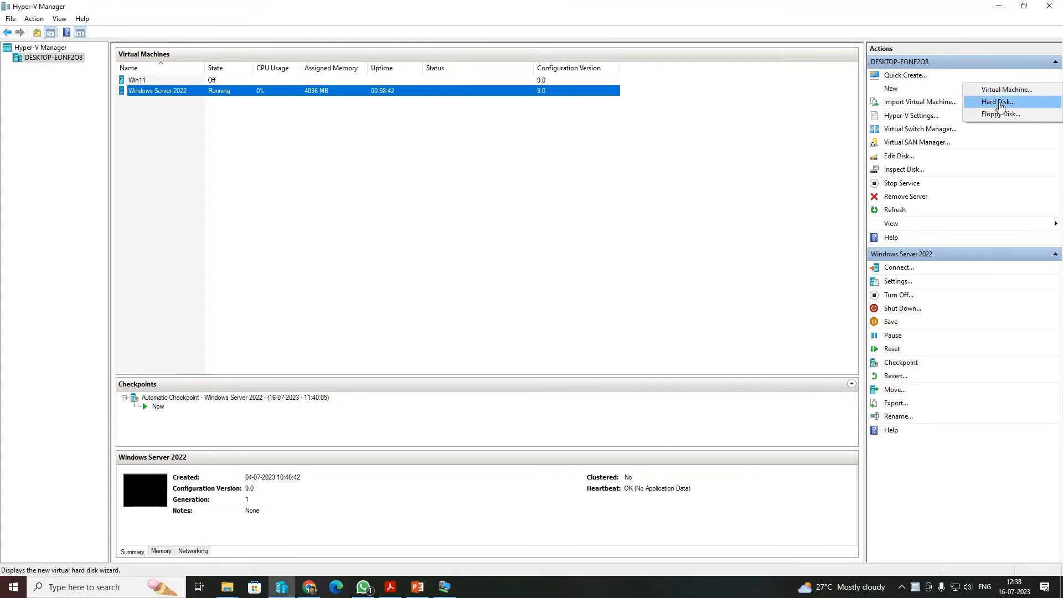
pyautogui.click(999, 104)
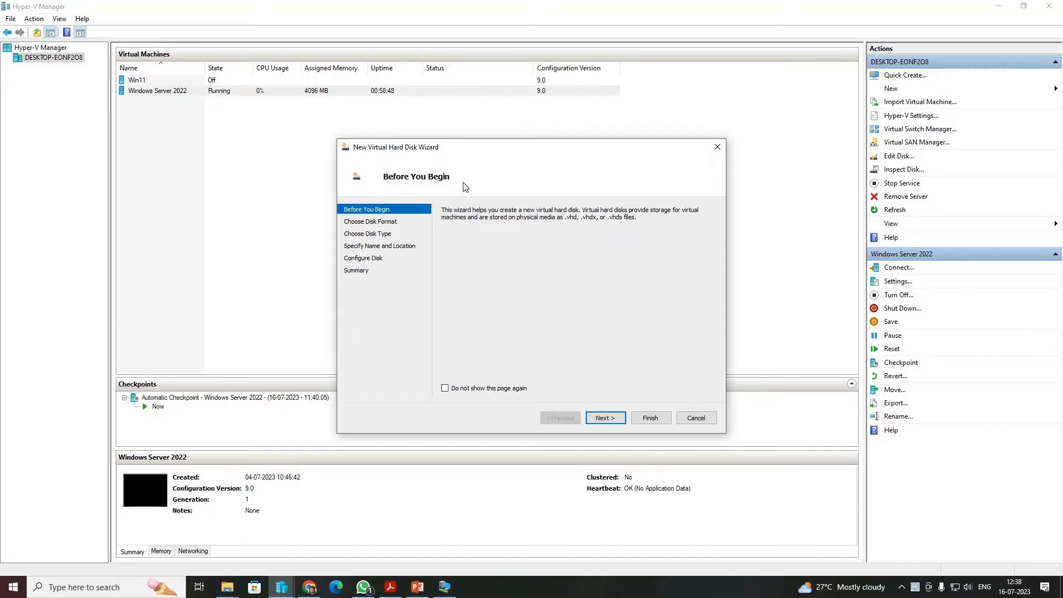
pyautogui.click(604, 418)
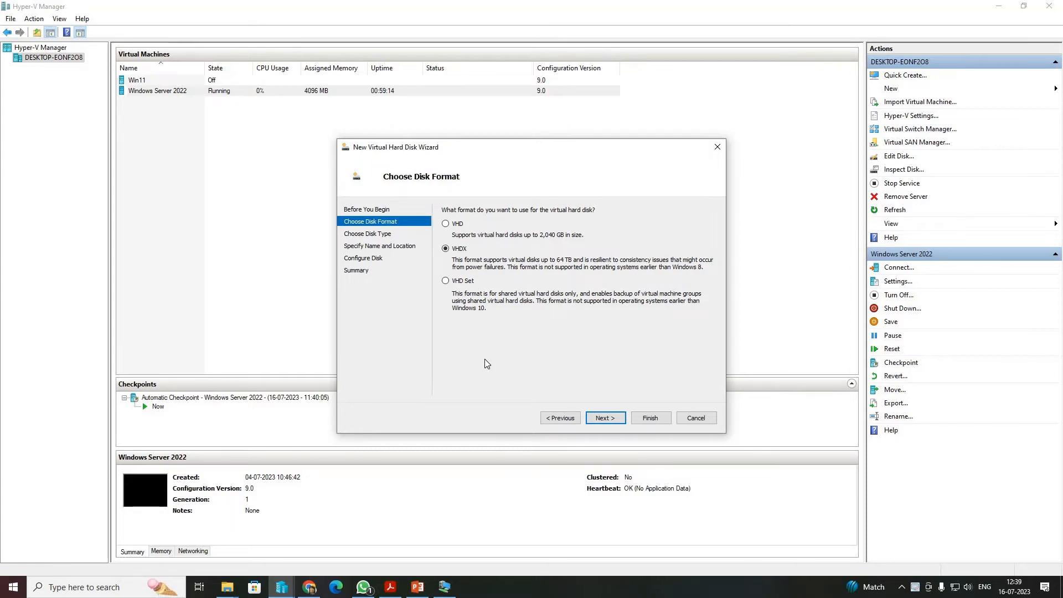
pyautogui.press('Up')
pyautogui.click(607, 419)
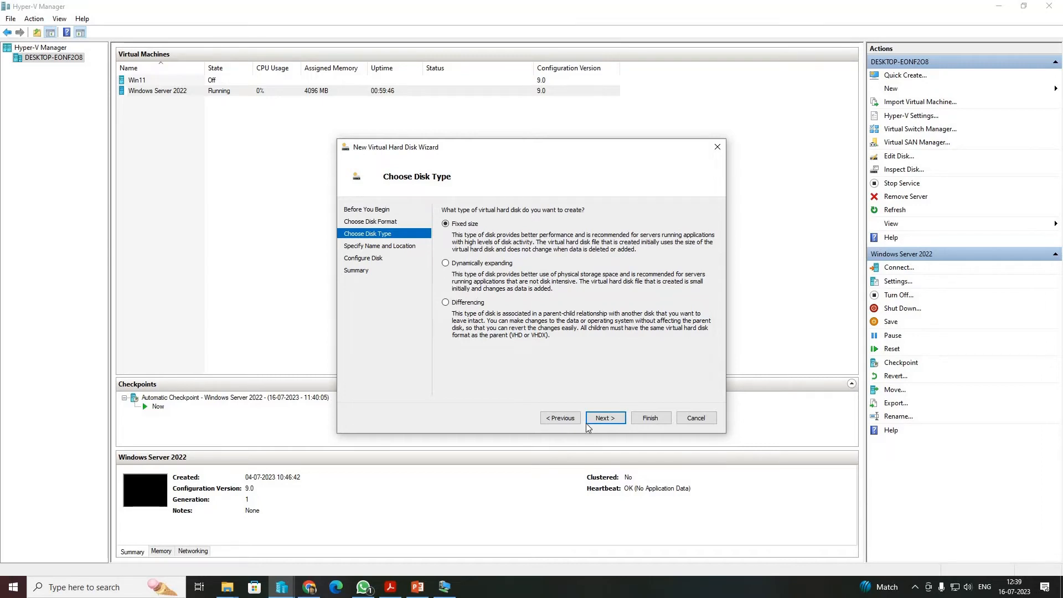
pyautogui.click(612, 419)
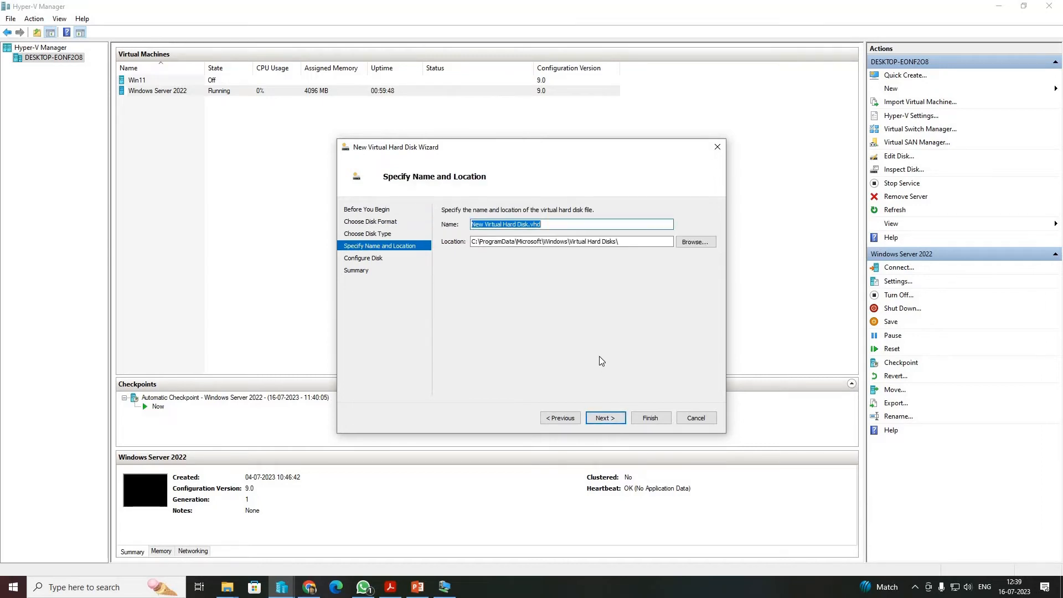
# Step: Name the virtual hard disk file newfixedvirtualharddisk.vhd
pyautogui.click(521, 224)
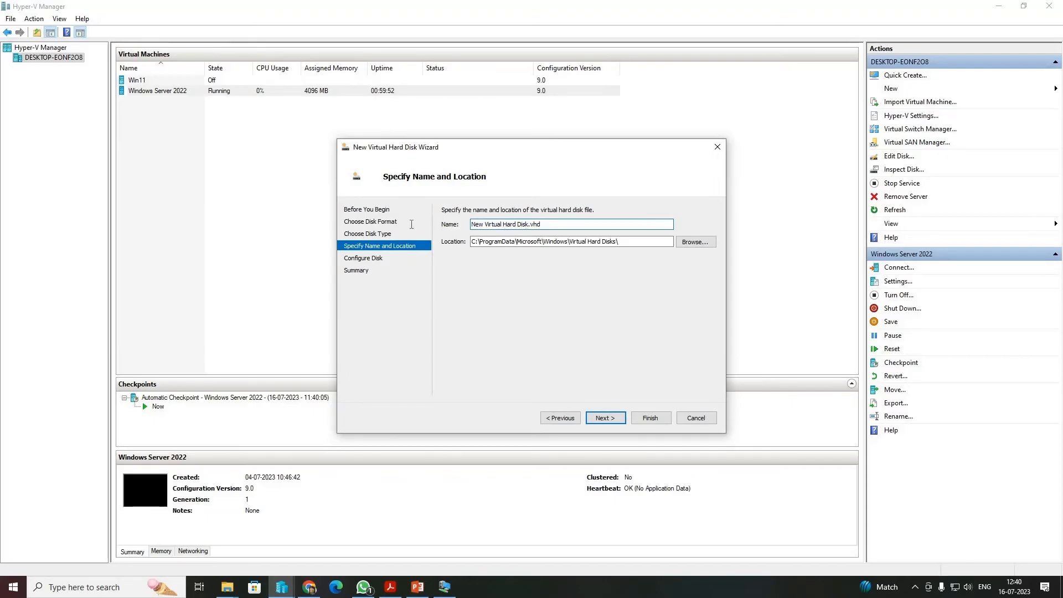
pyautogui.moveTo(529, 224); pyautogui.dragTo(429, 224)
pyautogui.write('new')
pyautogui.write('fl')
pyautogui.write('xedv')
pyautogui.write('irtual')
pyautogui.write('harddis')
pyautogui.write('k')
# Step: Set the virtual hard disk's storage location to the ISO folder on drive D and continue to disk configuration
pyautogui.click(699, 244)
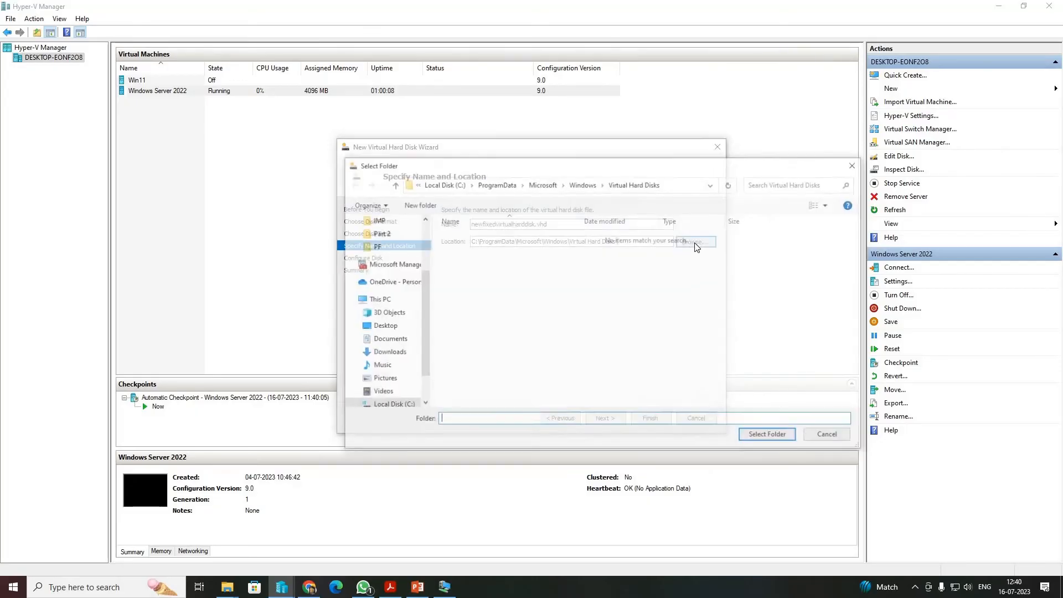
pyautogui.click(421, 394)
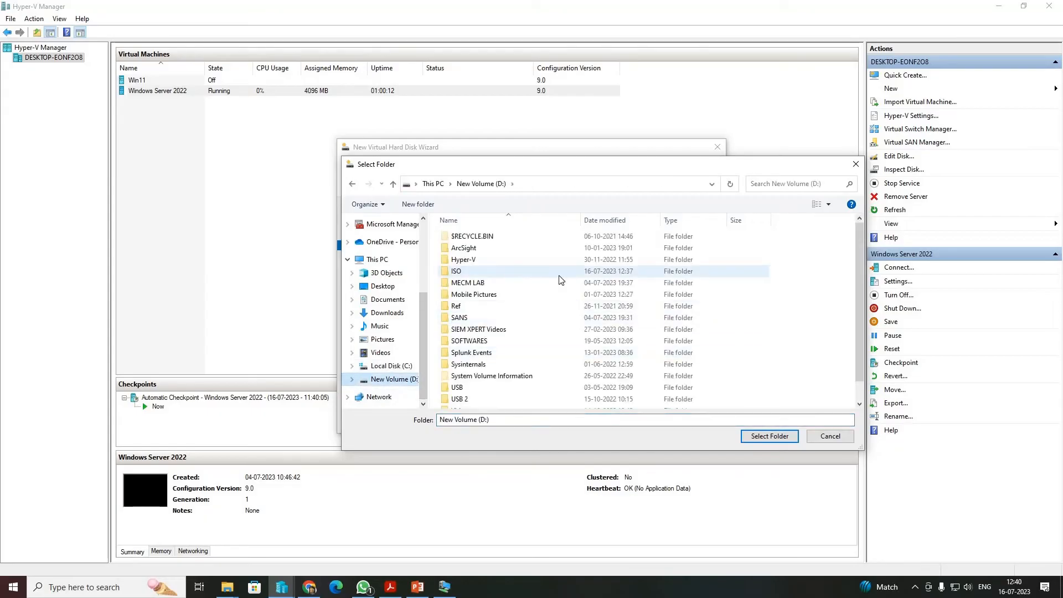
pyautogui.doubleClick(508, 271)
pyautogui.click(769, 436)
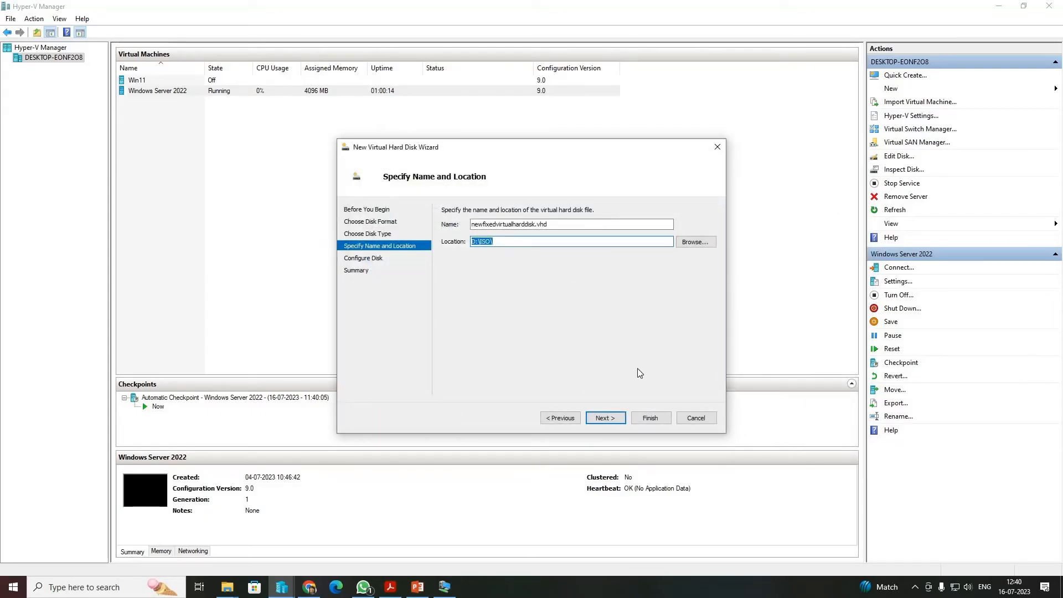
pyautogui.click(605, 420)
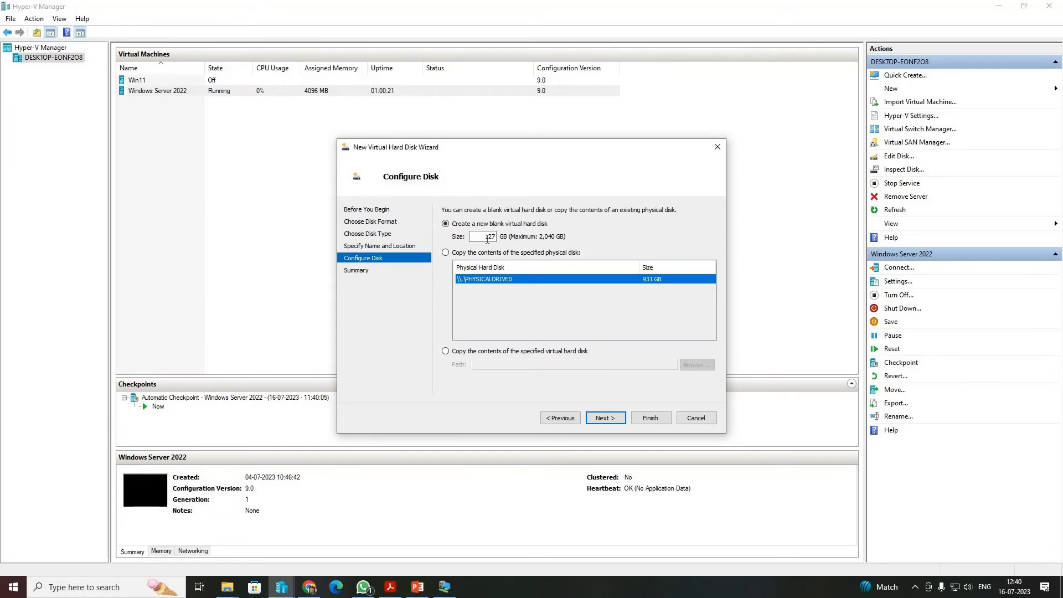
# Step: Set the new blank virtual hard disk's size to 60 GB and finish creating the disk
pyautogui.click(640, 245)
pyautogui.write('60')
pyautogui.click(607, 419)
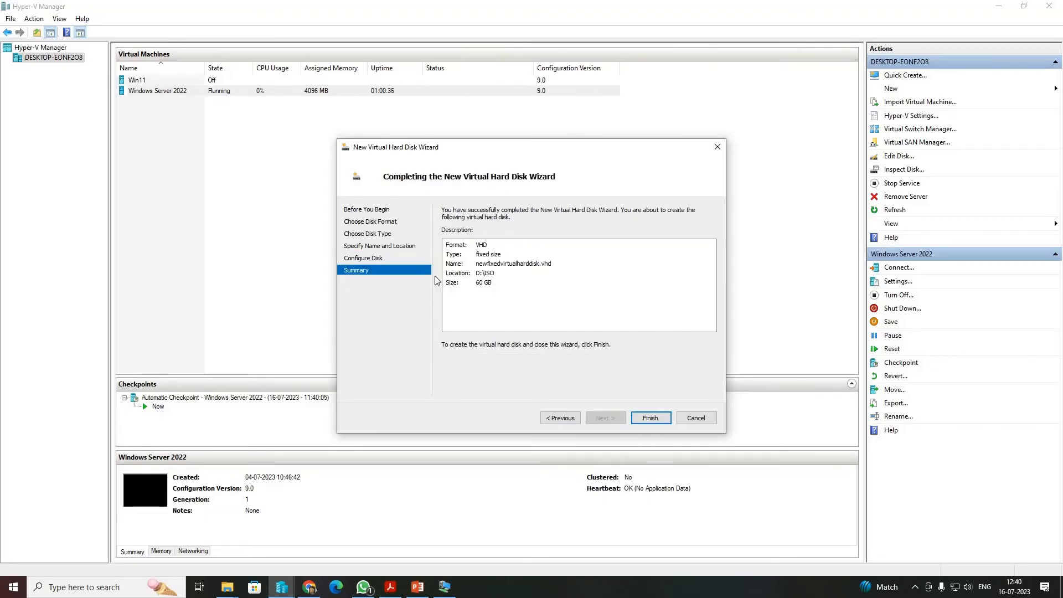
pyautogui.click(657, 422)
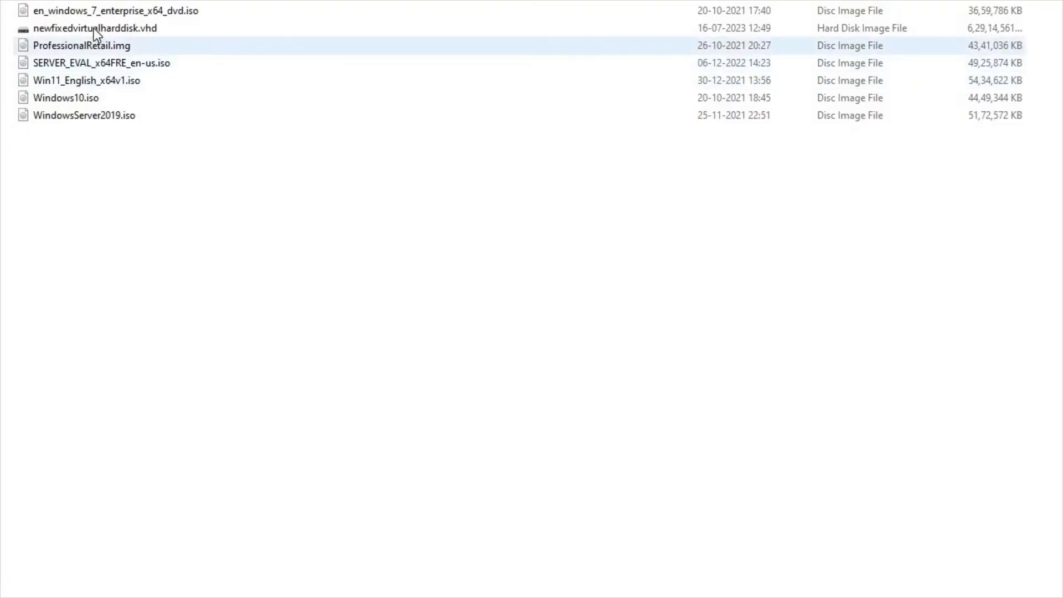
# Step: Examine the file details of newfixedvirtualharddisk.vhd in the ISO folder in File Explorer
pyautogui.click(56, 30)
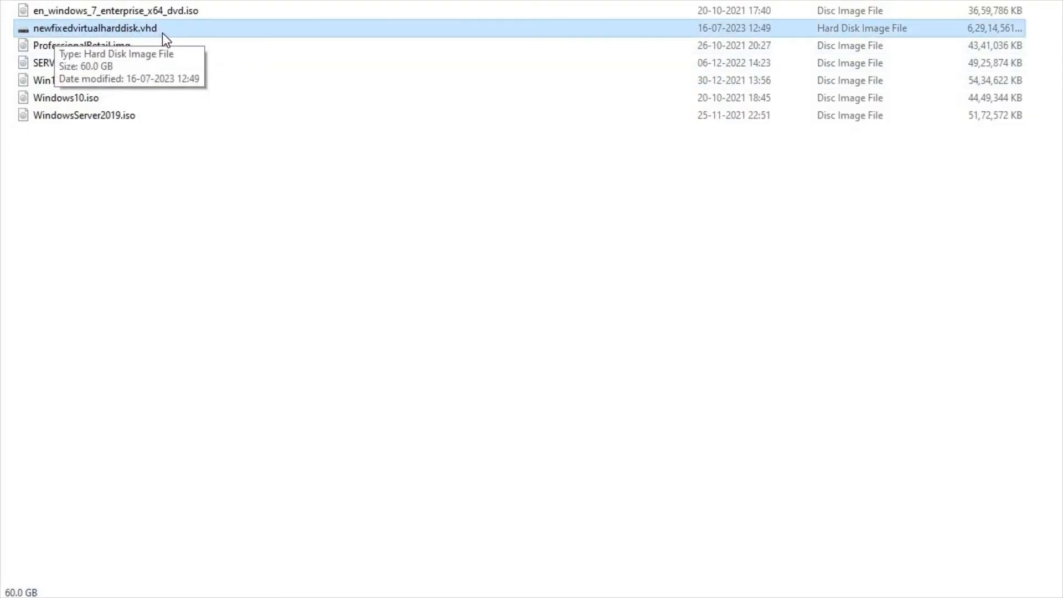
pyautogui.rightClick(237, 31)
pyautogui.click(124, 411)
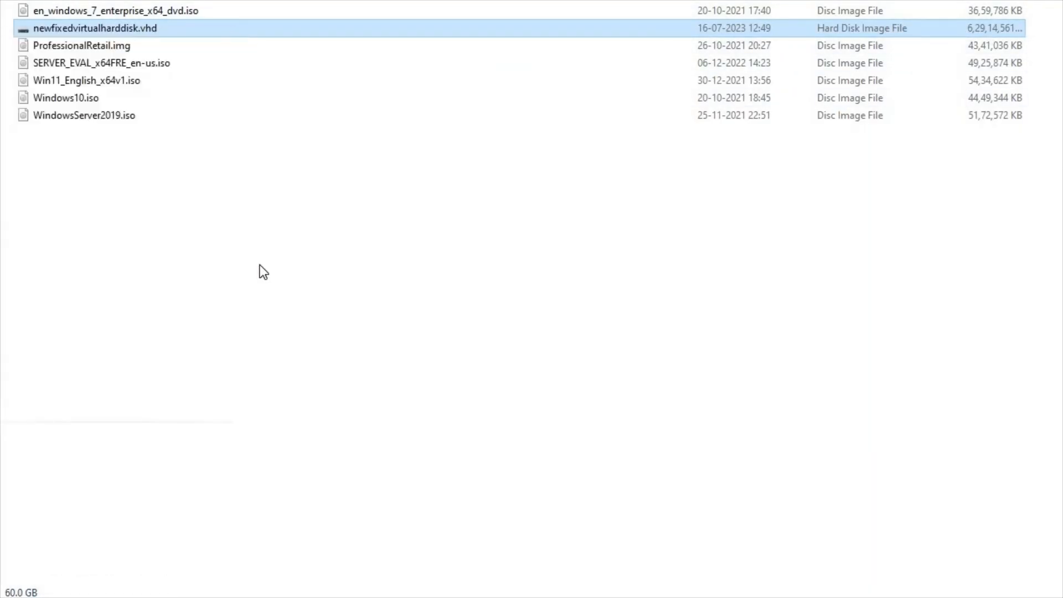
pyautogui.click(579, 491)
pyautogui.press('super')
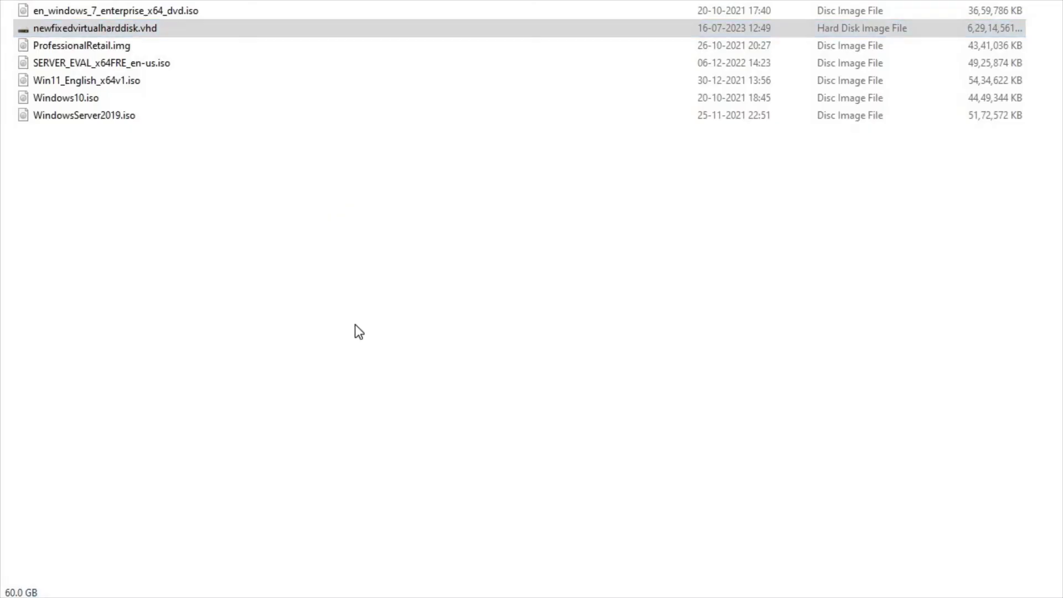